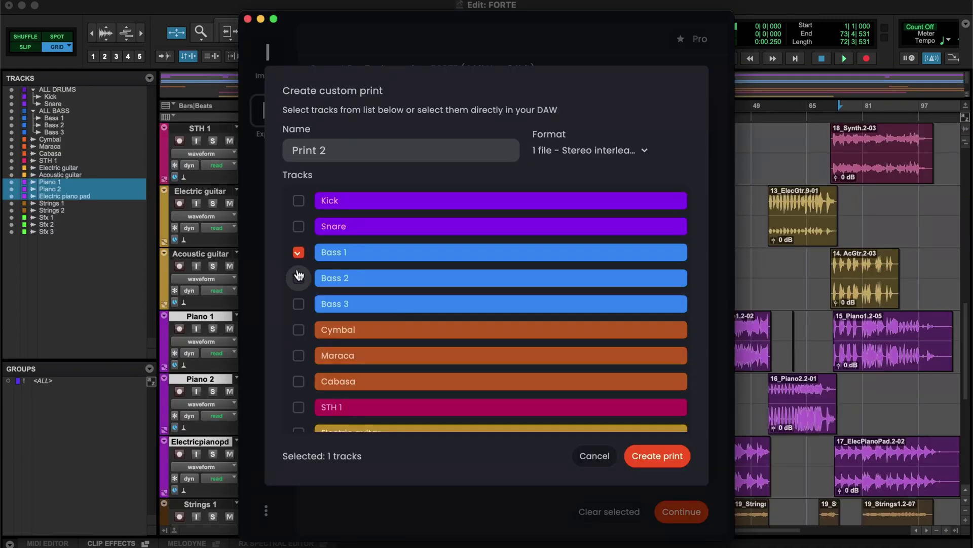
# Step: Drag all 21 WAV files from the Audio folder onto Forte's Import drop area
pyautogui.click(298, 278)
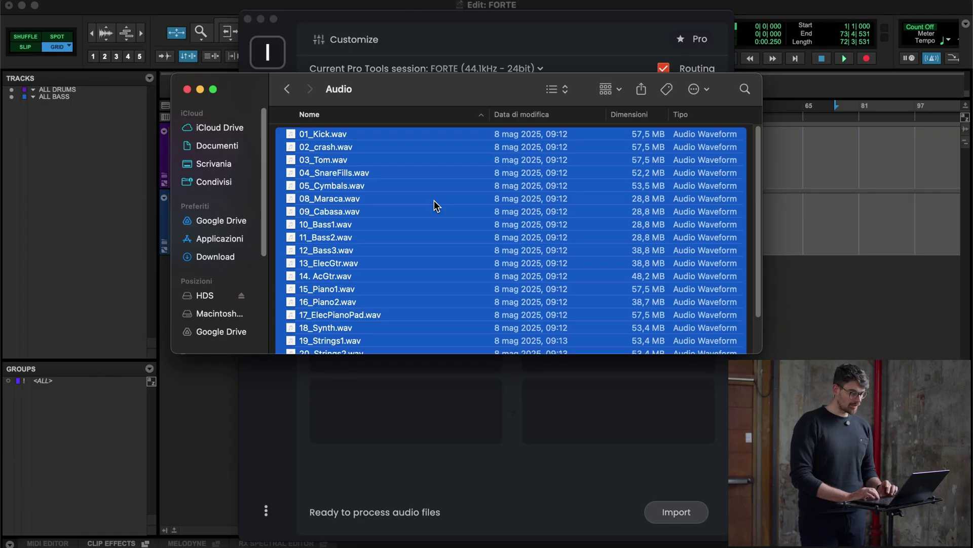
pyautogui.scroll(-2, 434, 200)
pyautogui.scroll(2, 434, 200)
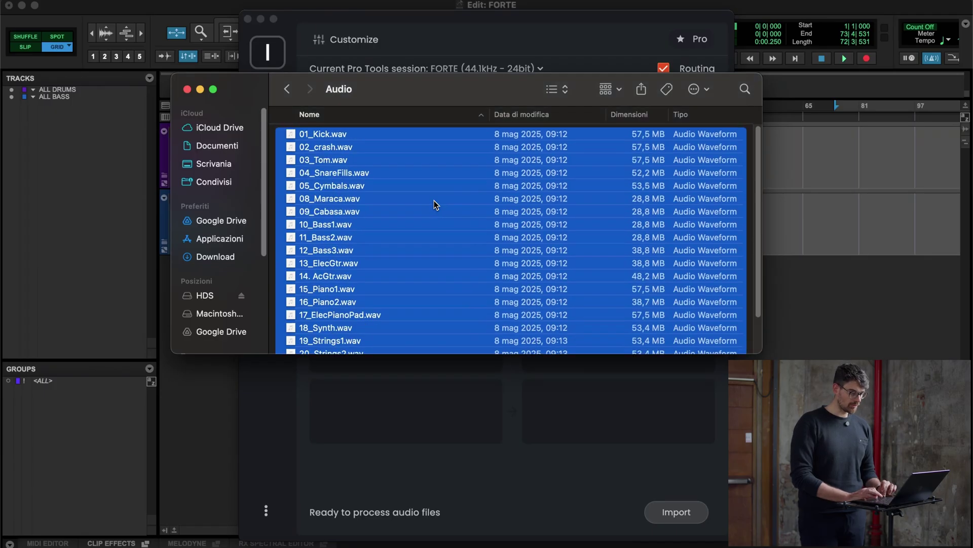
pyautogui.moveTo(434, 200); pyautogui.dragTo(489, 390)
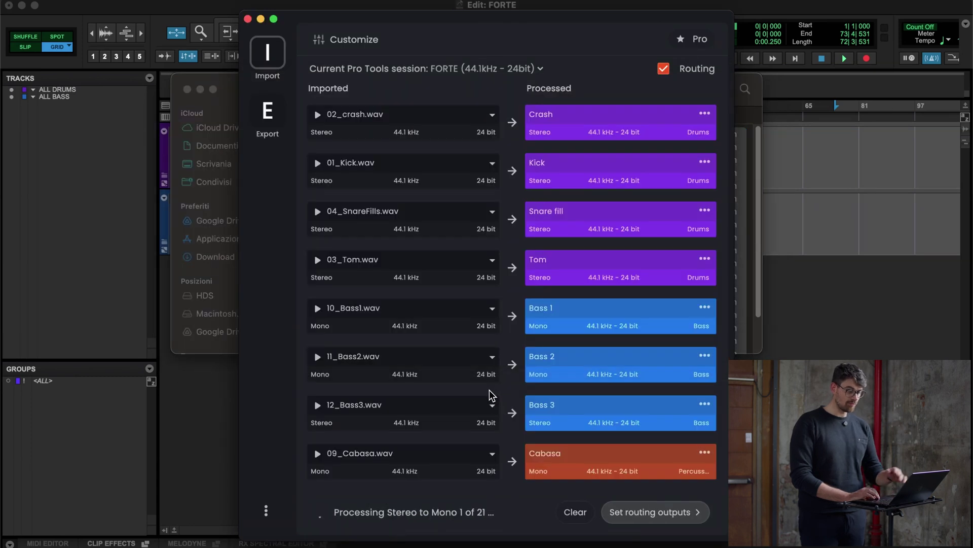
# Step: Rename the Synth track to STH 1
pyautogui.scroll(-10, 491, 363)
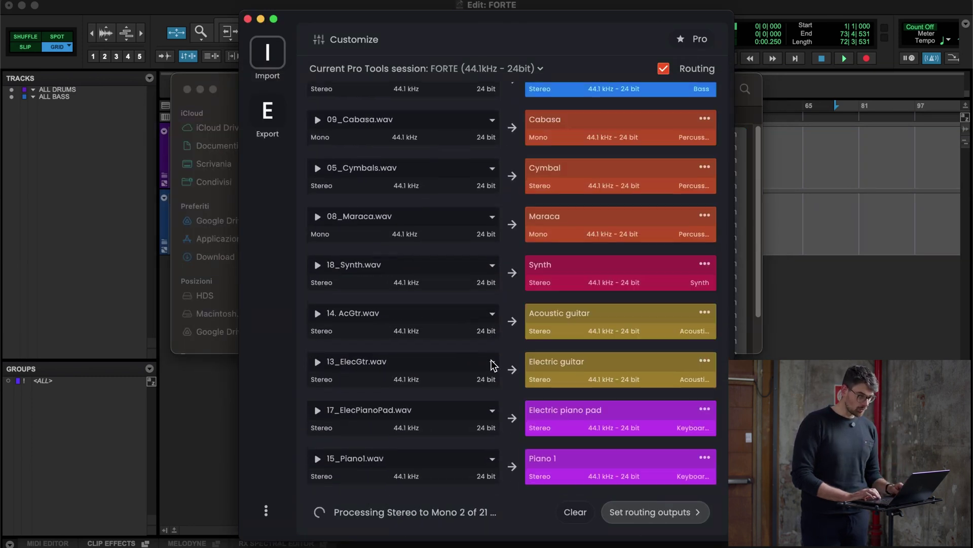
pyautogui.scroll(-5, 492, 364)
pyautogui.scroll(10, 491, 364)
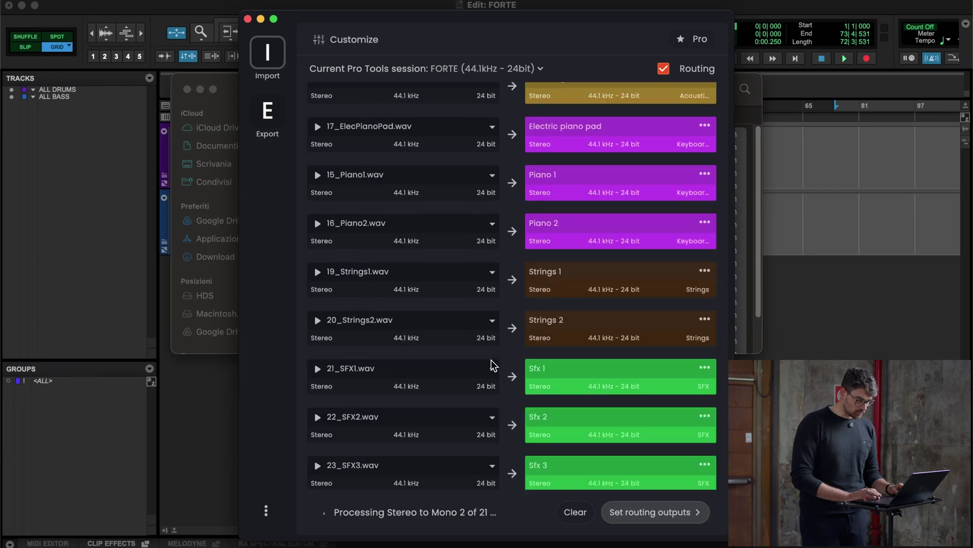
pyautogui.doubleClick(547, 315)
pyautogui.write('STH 1')
pyautogui.press('Return')
# Step: Preview 10_Bass1.wav at several later points, then proceed to setting routing outputs
pyautogui.scroll(6, 619, 287)
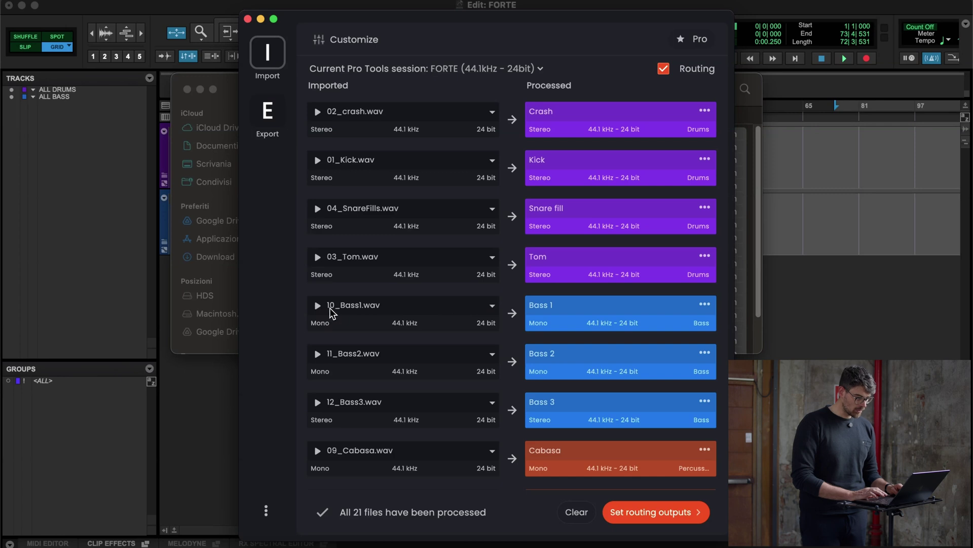
pyautogui.scroll(-2, 329, 309)
pyautogui.click(316, 263)
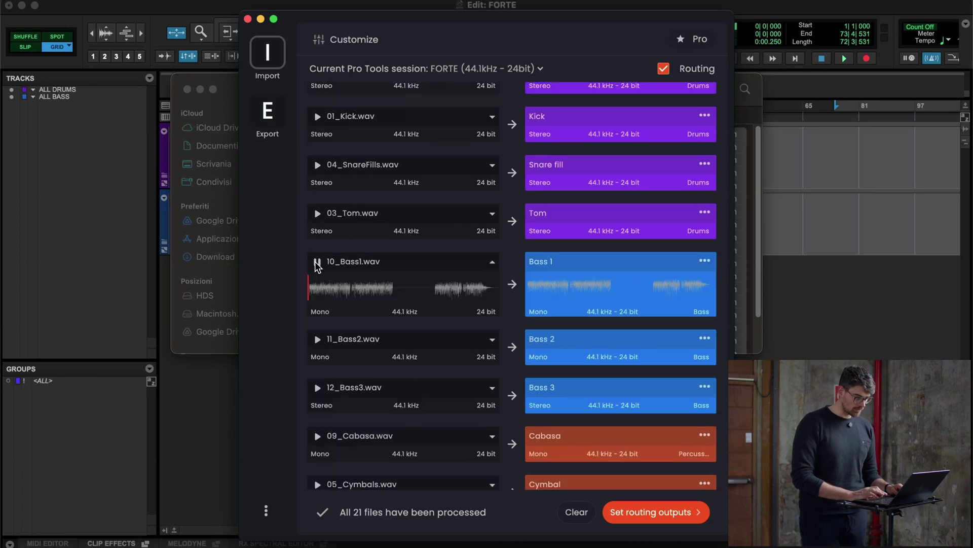
pyautogui.click(336, 292)
pyautogui.click(362, 294)
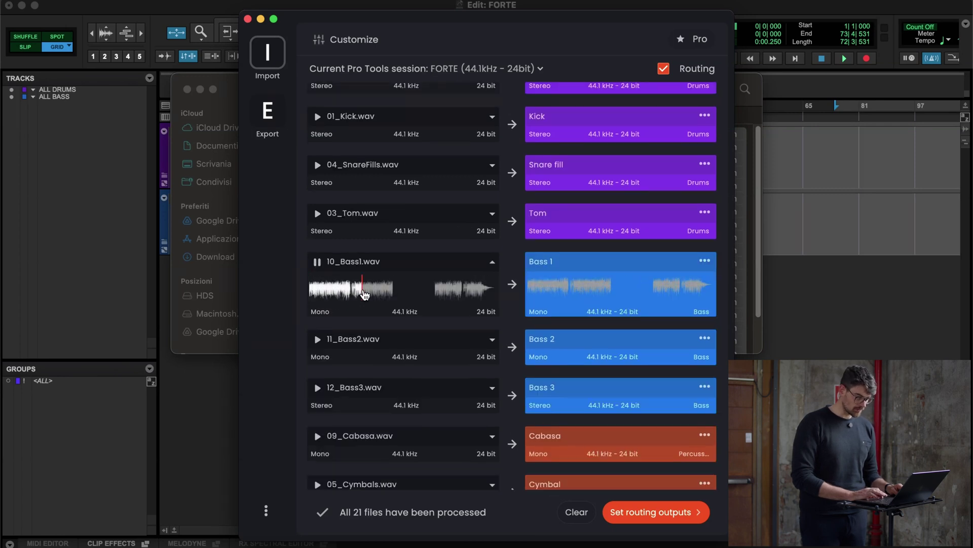
pyautogui.click(386, 294)
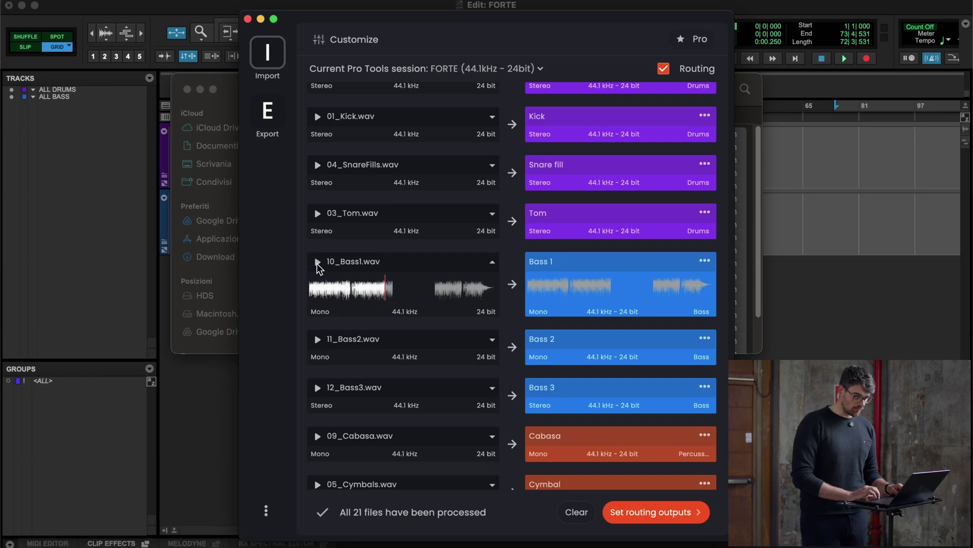
pyautogui.scroll(-10, 500, 393)
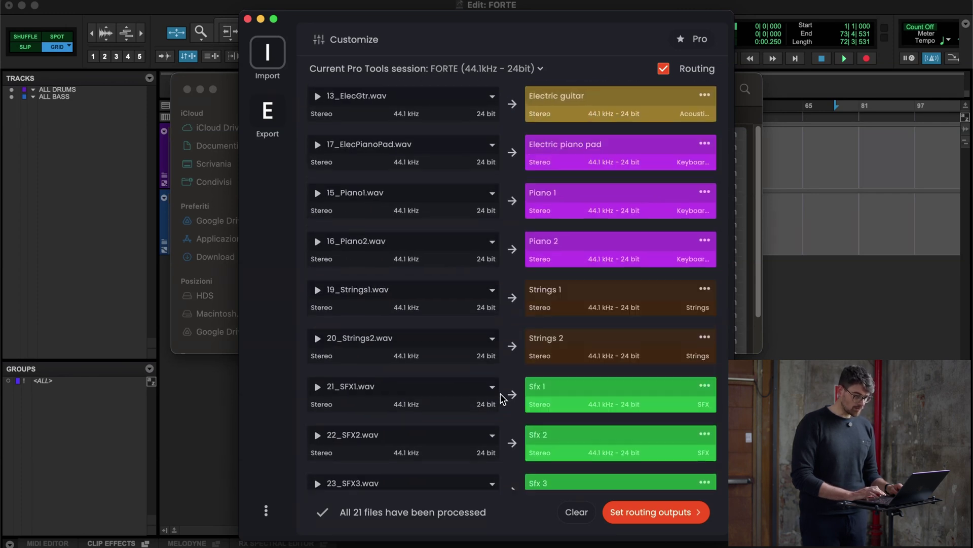
pyautogui.click(662, 516)
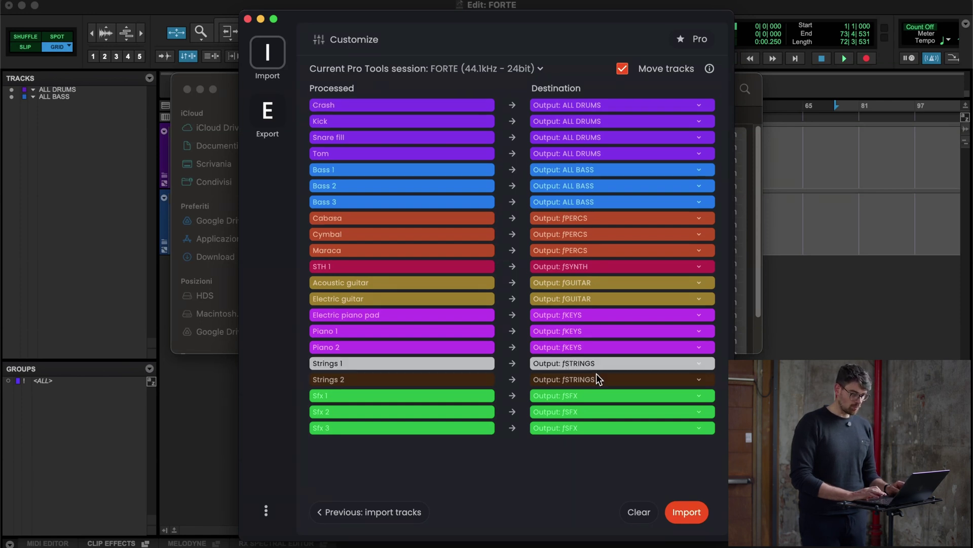
# Step: Route Strings 1 and Strings 2 to the ALL MUSIC bus, then import all tracks into Pro Tools
pyautogui.click(689, 370)
pyautogui.click(651, 391)
pyautogui.click(571, 306)
pyautogui.write('all')
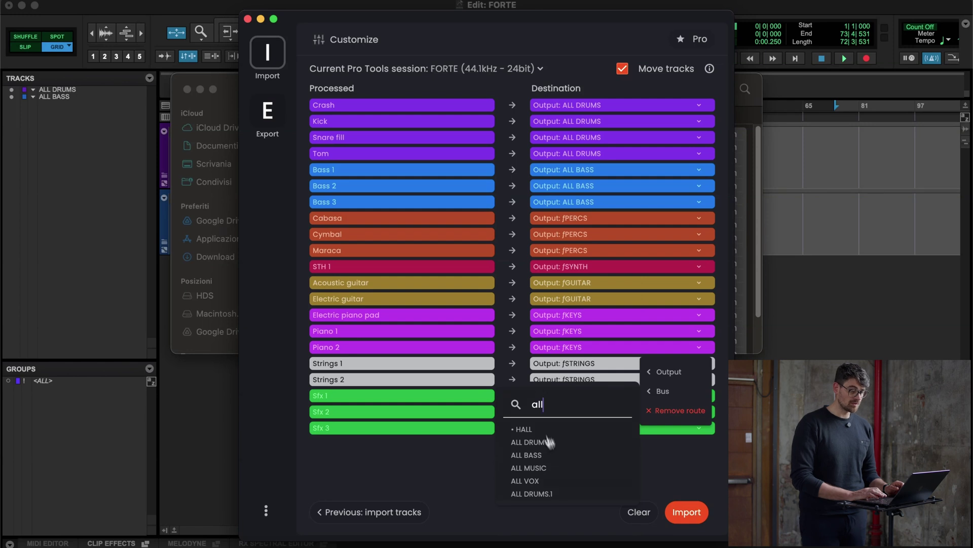
pyautogui.click(543, 467)
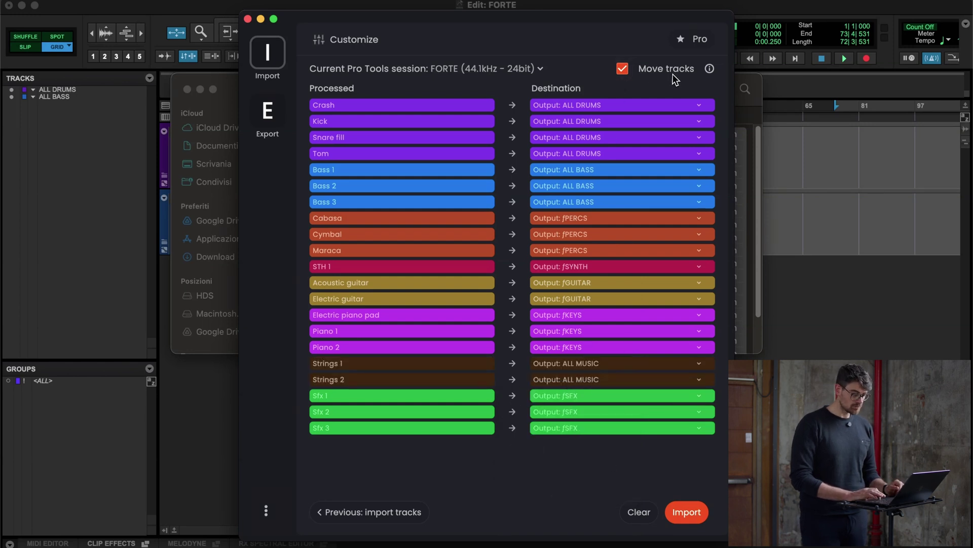
pyautogui.click(688, 512)
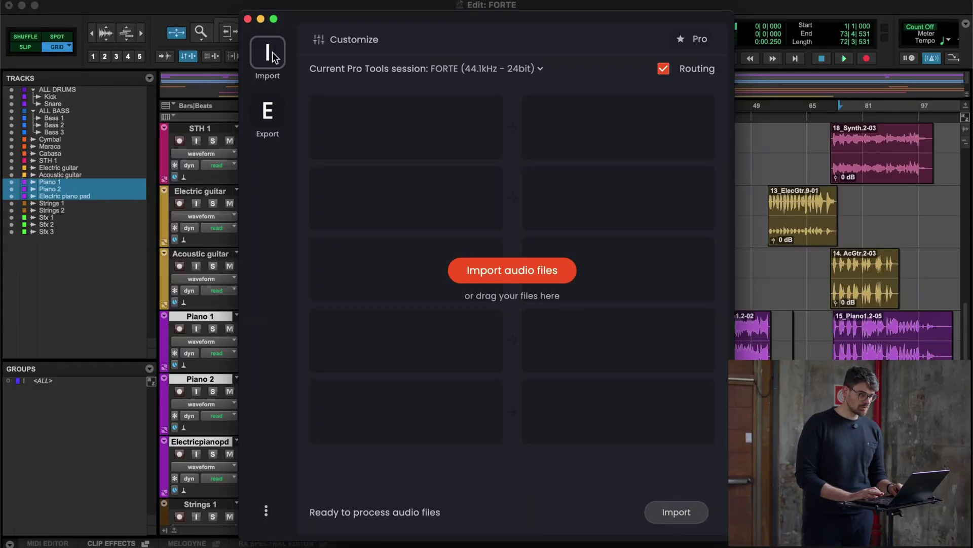
# Step: Create custom print DRUMS with Kick and Snare as 1 file - Stereo interleaved
pyautogui.click(270, 114)
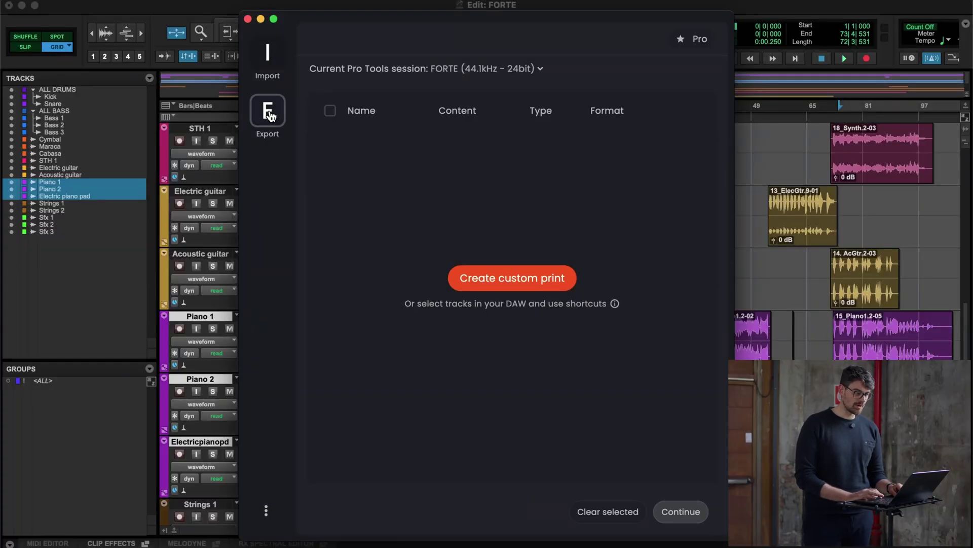
pyautogui.click(497, 287)
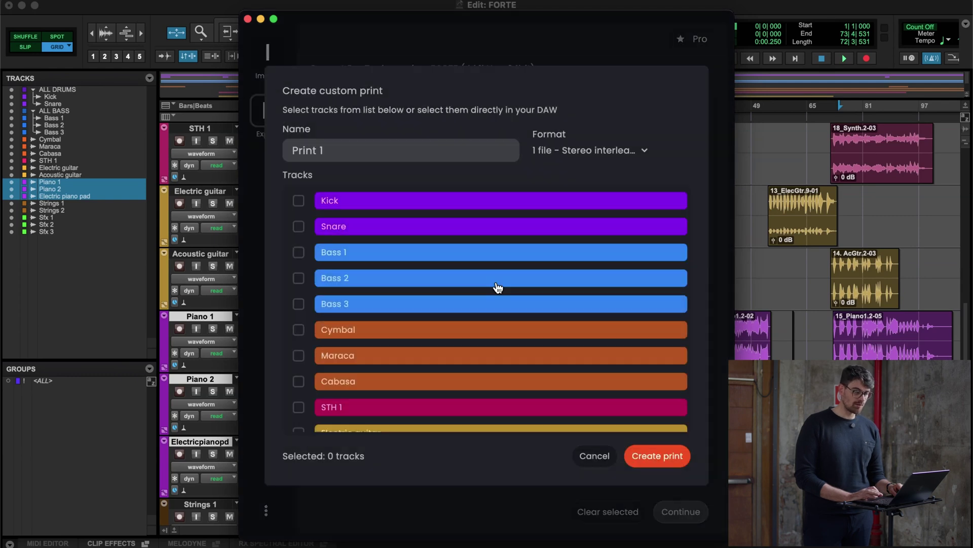
pyautogui.click(299, 201)
pyautogui.click(299, 227)
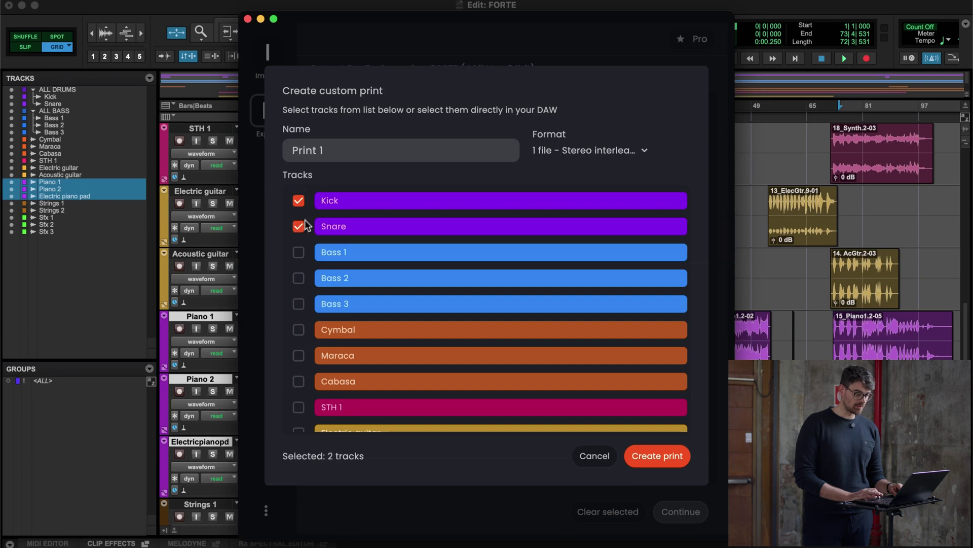
pyautogui.tripleClick(341, 158)
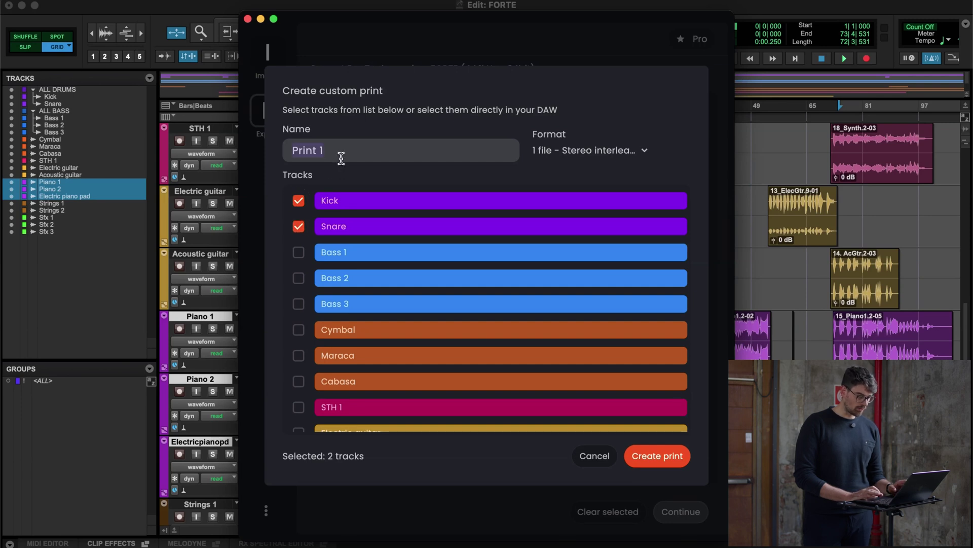
pyautogui.write('DRUMS')
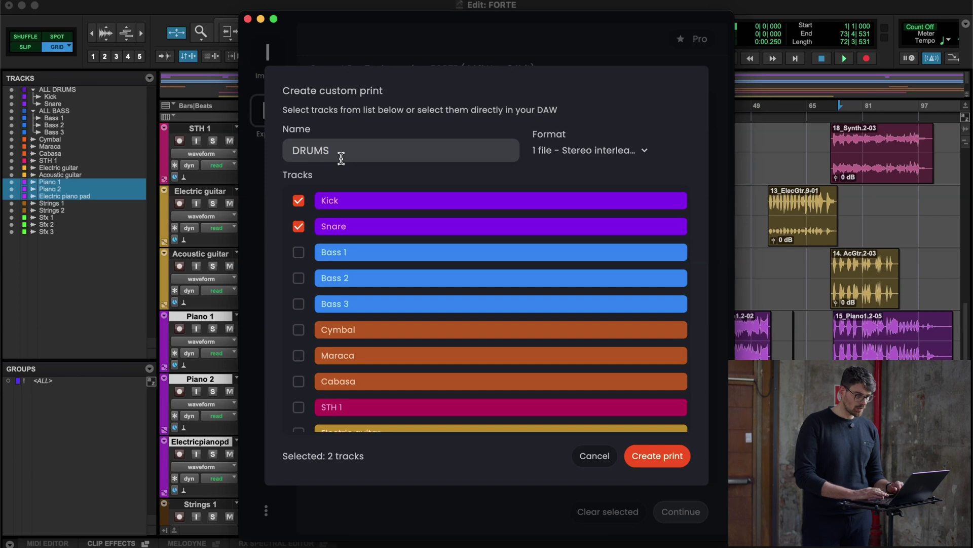
pyautogui.click(580, 152)
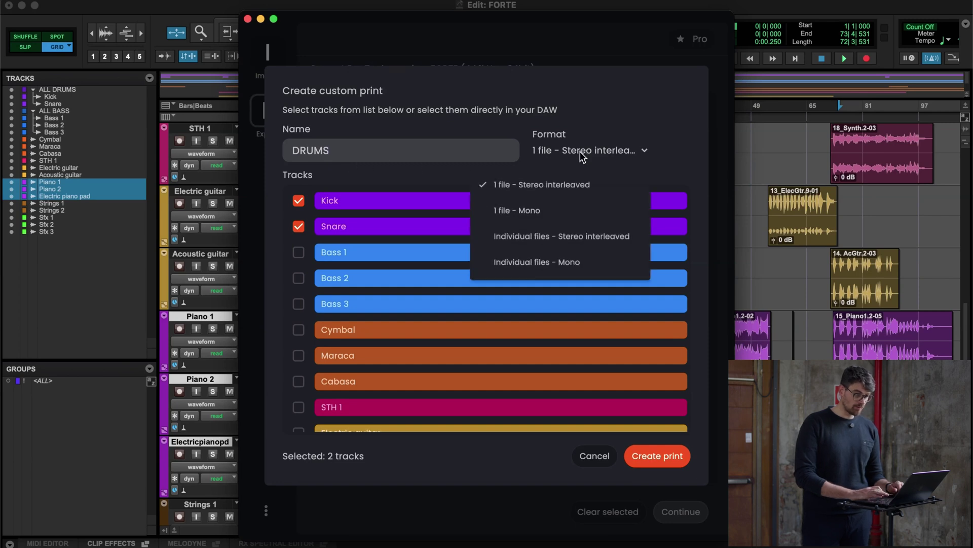
pyautogui.click(561, 190)
pyautogui.click(670, 456)
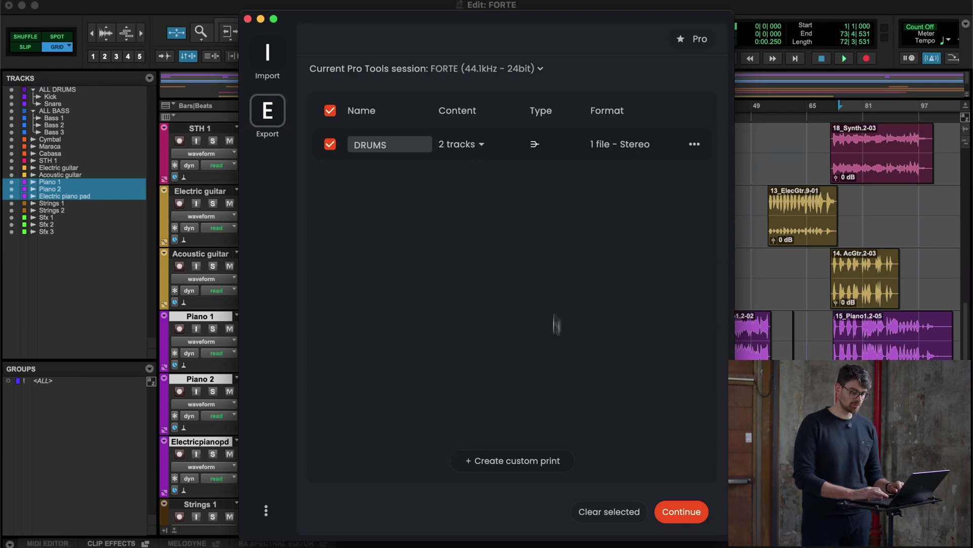
# Step: Create custom print BASS IND with Bass 1–3 as individual stereo interleaved files
pyautogui.click(524, 463)
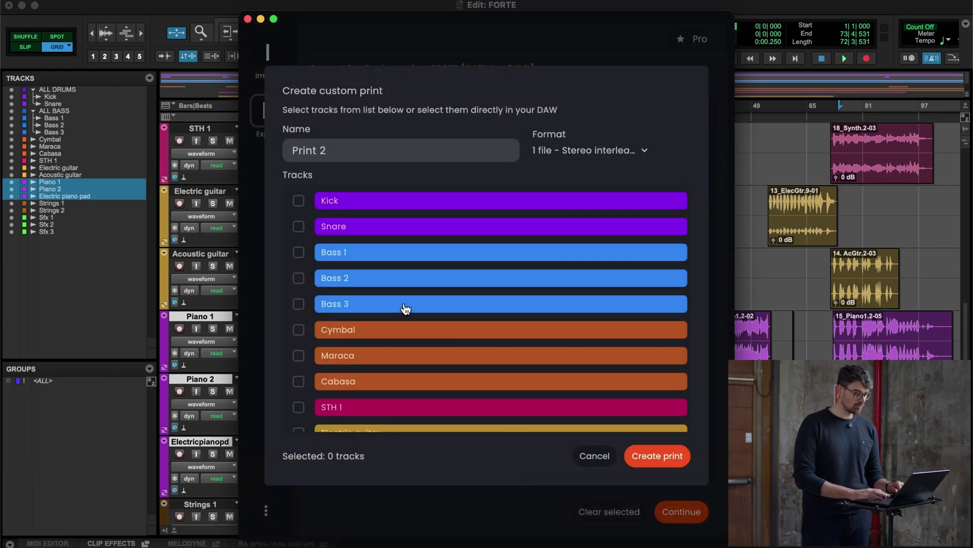
pyautogui.click(298, 252)
pyautogui.click(299, 278)
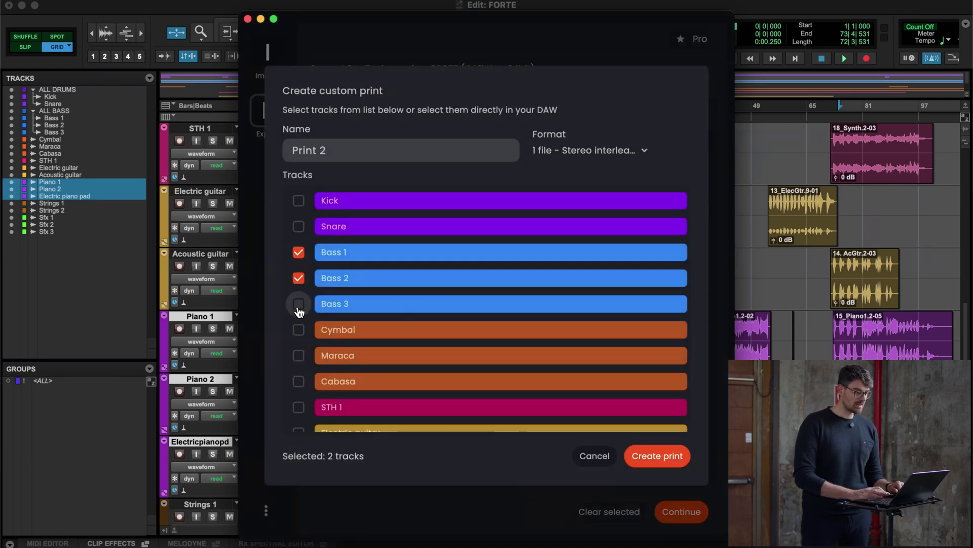
pyautogui.click(583, 151)
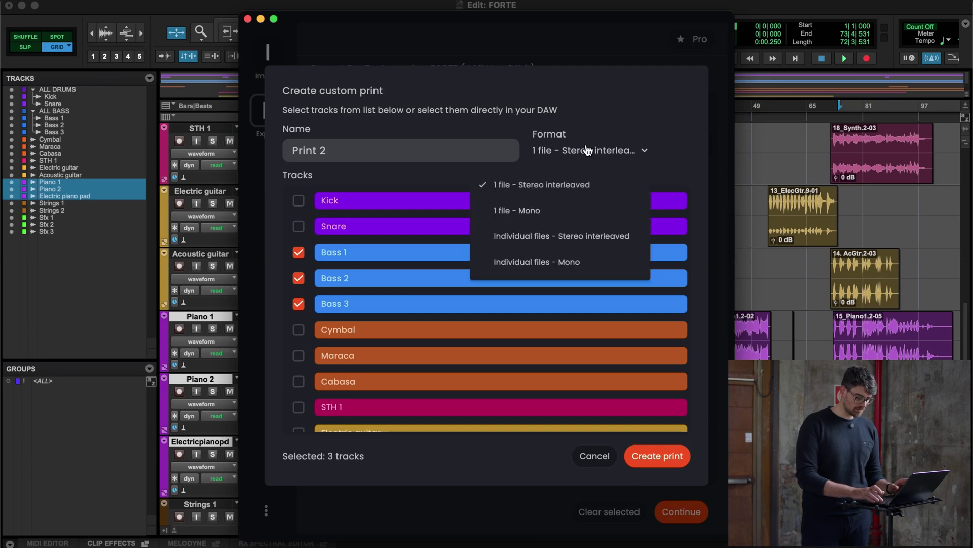
pyautogui.click(558, 237)
pyautogui.tripleClick(430, 157)
pyautogui.write('BASS IND')
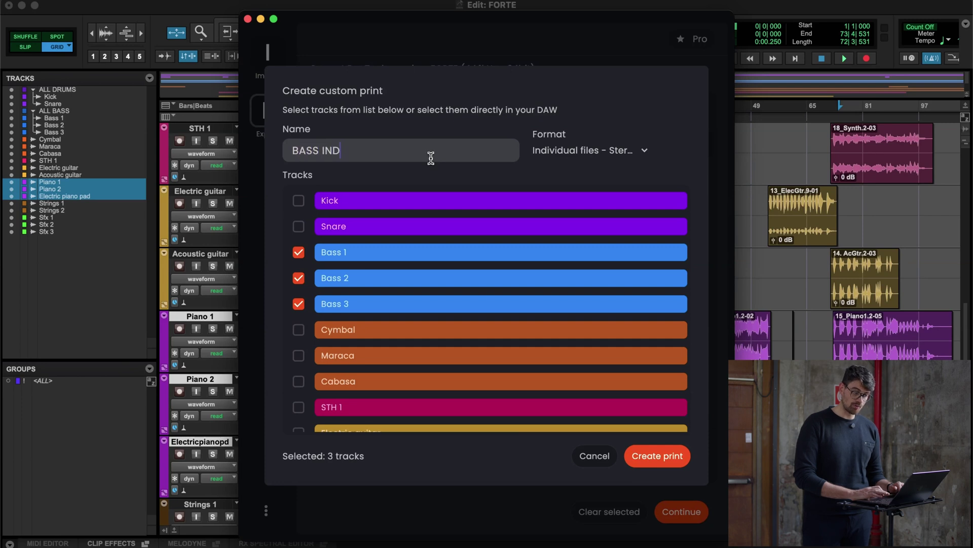
pyautogui.click(666, 456)
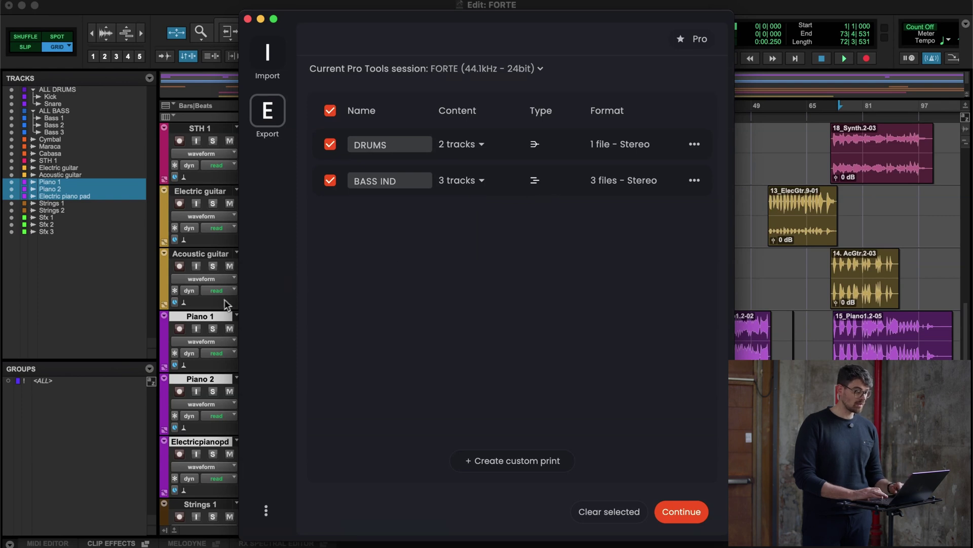
# Step: In Pro Tools, select the Cymbal, Maraca and Cabasa tracks
pyautogui.click(218, 315)
pyautogui.scroll(-10, 218, 314)
pyautogui.scroll(15, 218, 315)
pyautogui.scroll(3, 220, 289)
pyautogui.click(212, 258)
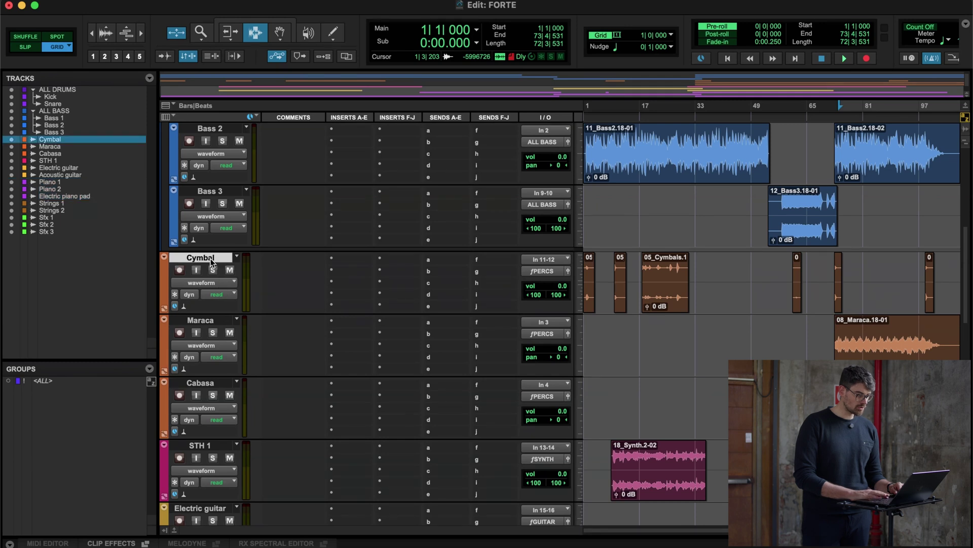
pyautogui.keyDown('shift'); pyautogui.click(211, 383); pyautogui.keyUp('shift')
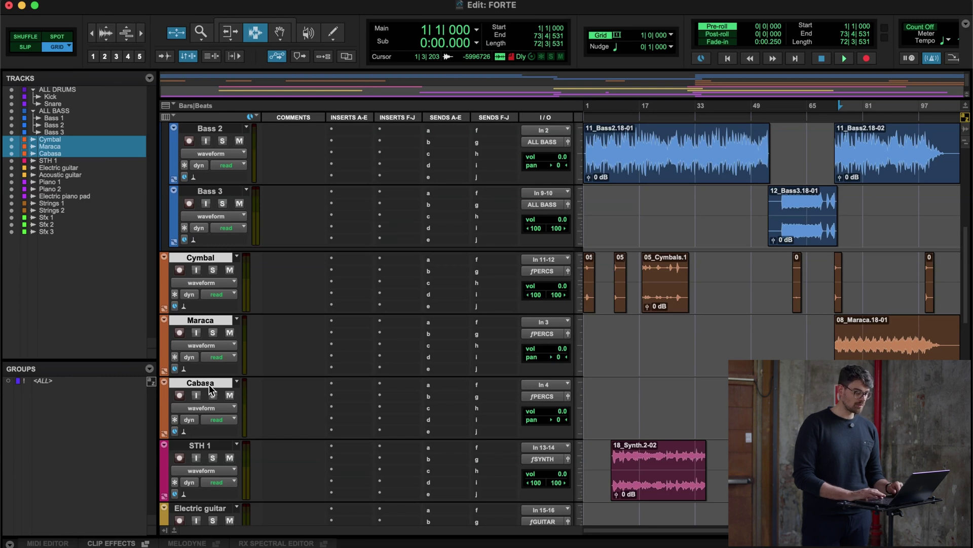
# Step: Select Piano 1, Piano 2 and Electric piano pad, then return to Forte
pyautogui.scroll(-8, 239, 375)
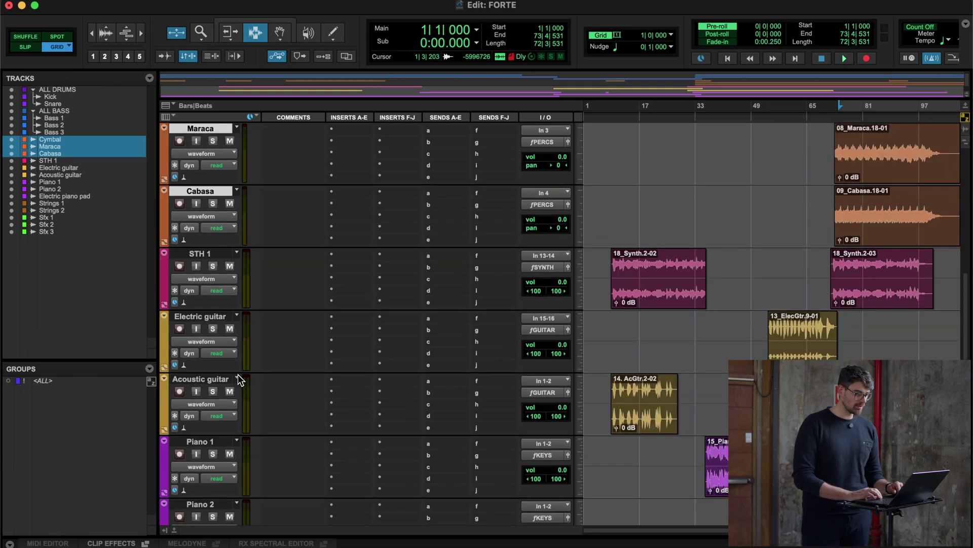
pyautogui.click(214, 252)
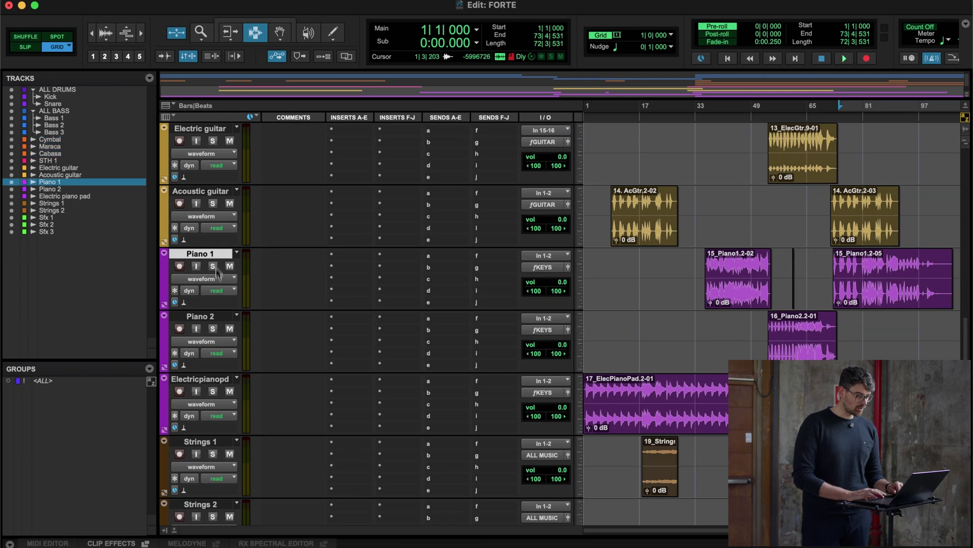
pyautogui.keyDown('shift'); pyautogui.click(218, 384); pyautogui.keyUp('shift')
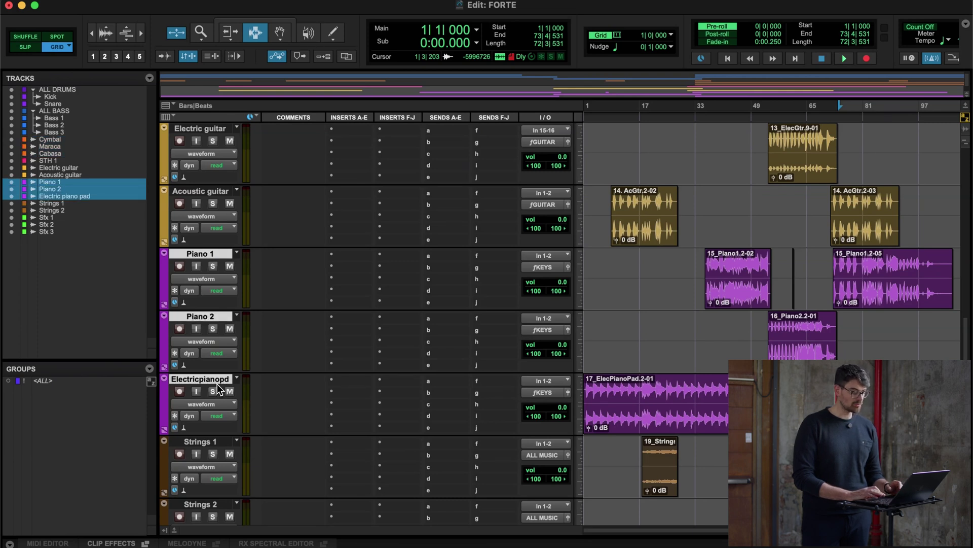
pyautogui.click(427, 546)
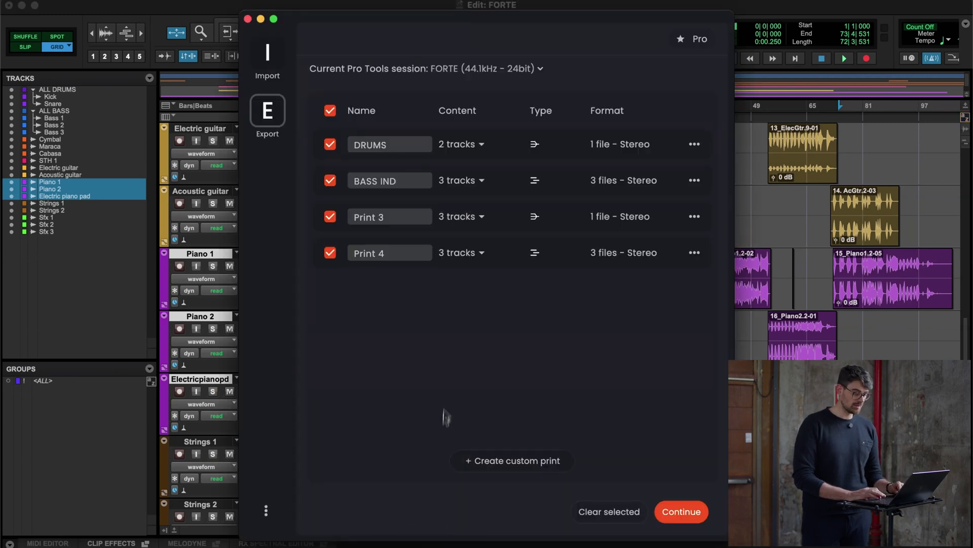
# Step: Name the percussion print PERC and the piano print PIANO IND
pyautogui.click(397, 218)
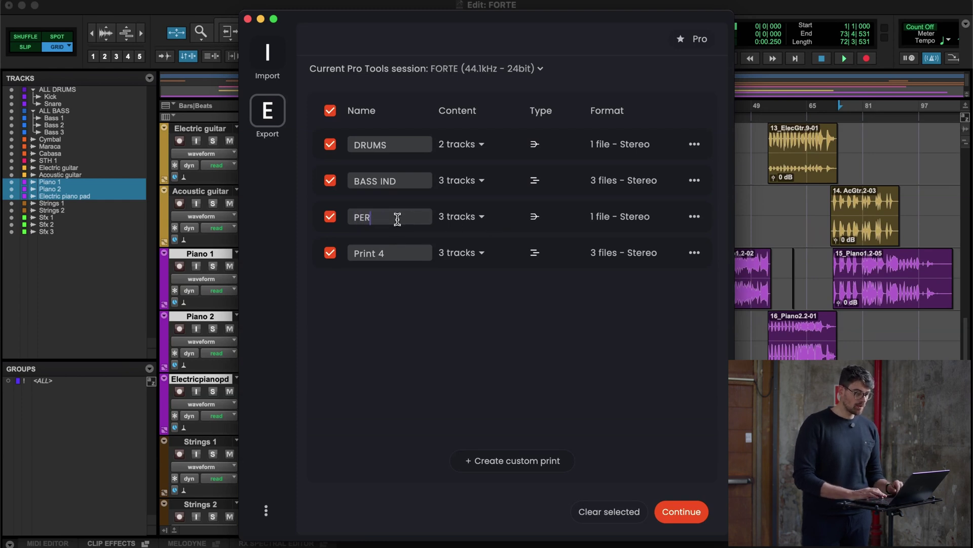
pyautogui.click(388, 255)
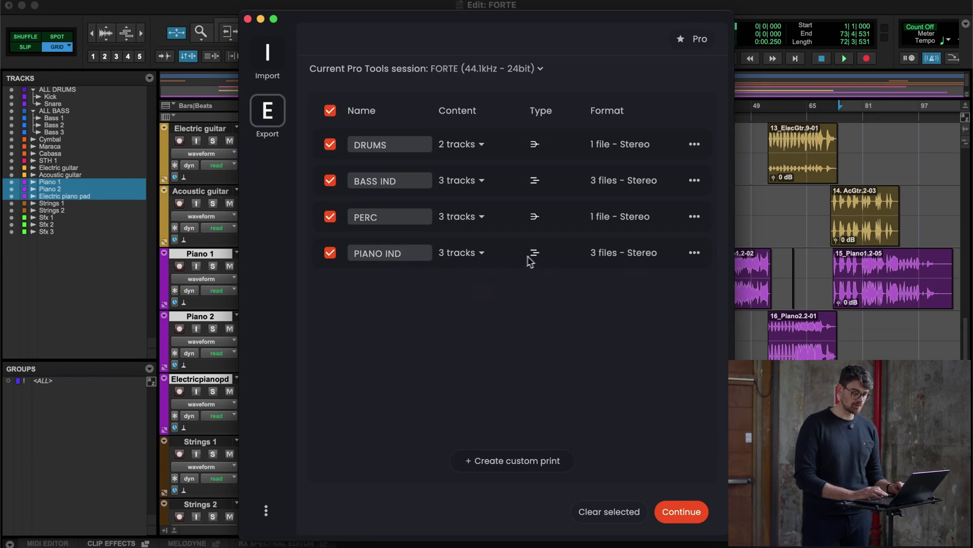
# Step: Print all four with base name TEST, Output mix source, into Bounced Files
pyautogui.click(676, 513)
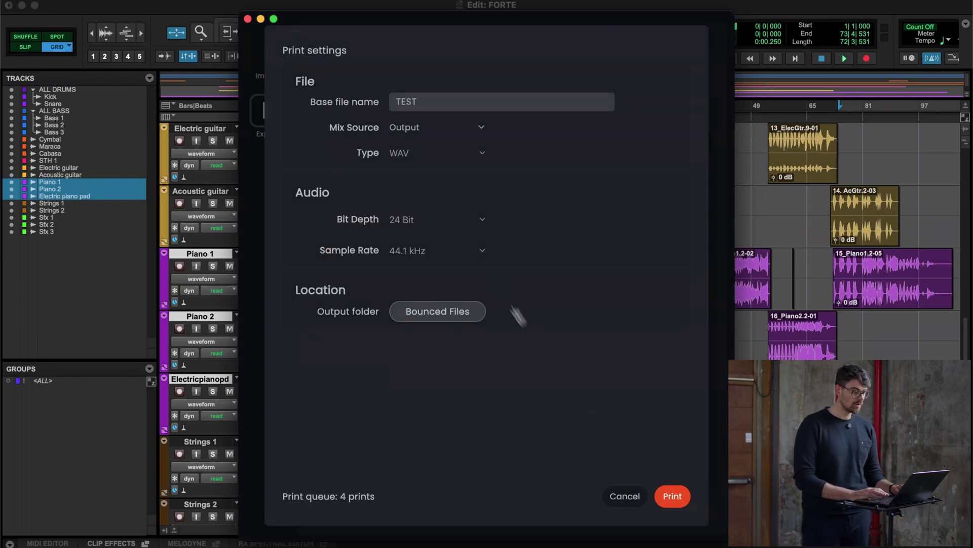
pyautogui.click(436, 103)
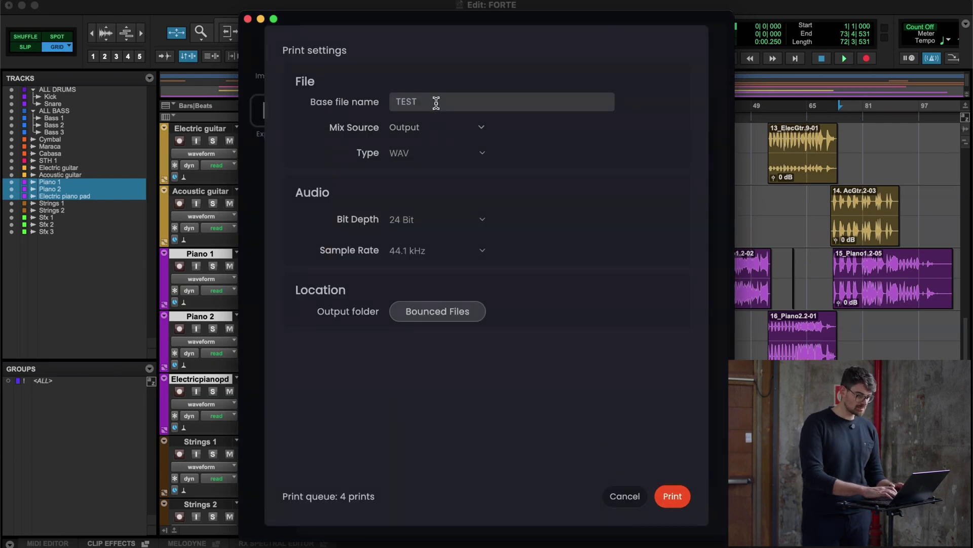
pyautogui.click(442, 131)
pyautogui.click(446, 180)
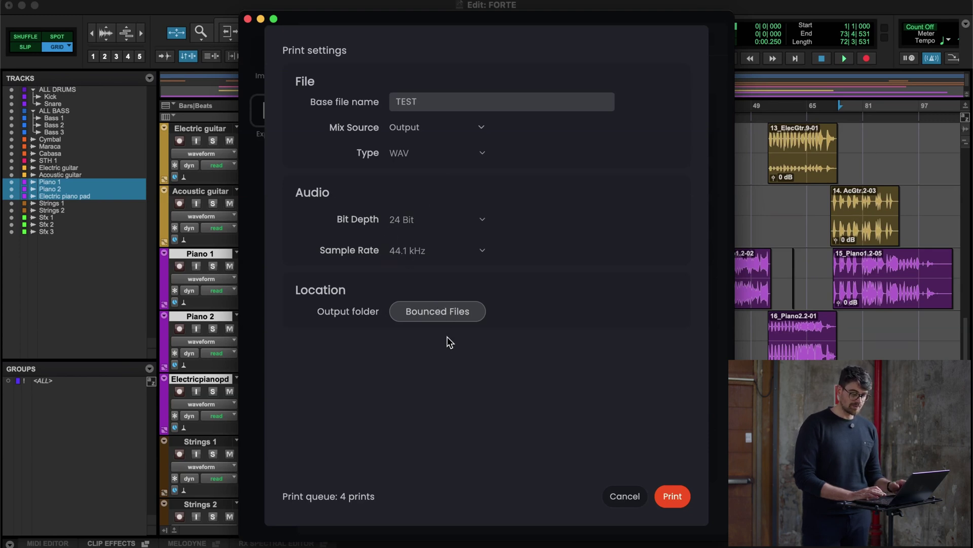
pyautogui.click(445, 315)
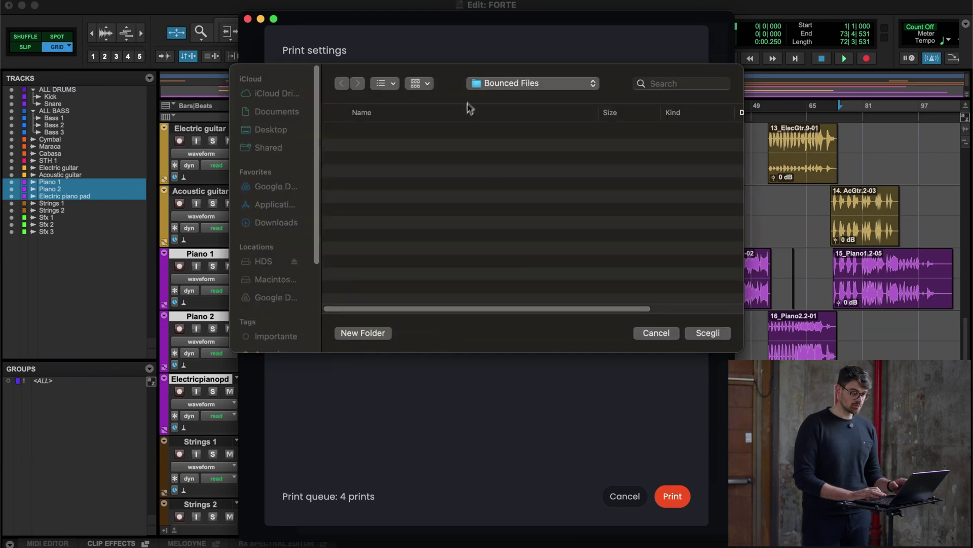
pyautogui.click(639, 330)
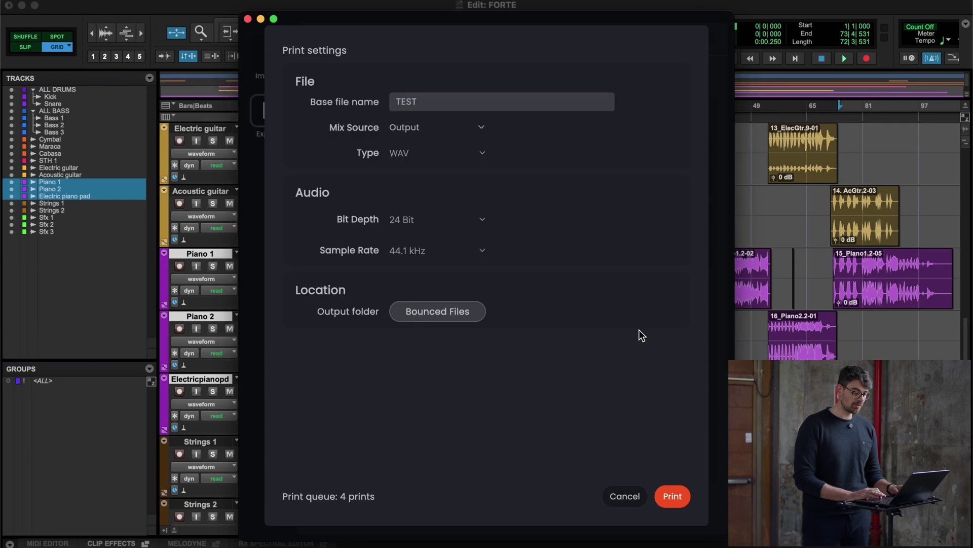
pyautogui.click(672, 502)
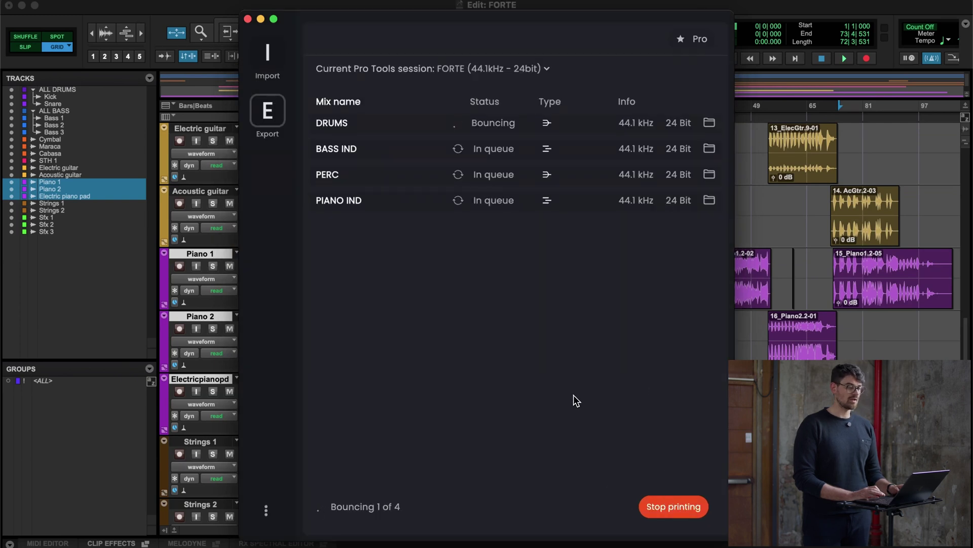